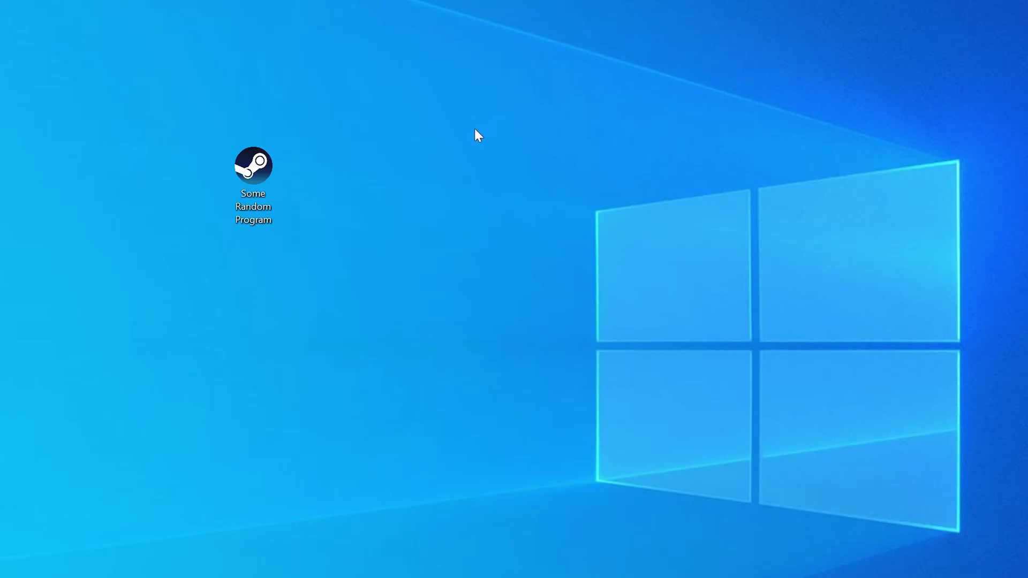
# - Run the failing program to reproduce its error, then open the System information page
pyautogui.doubleClick(257, 169)
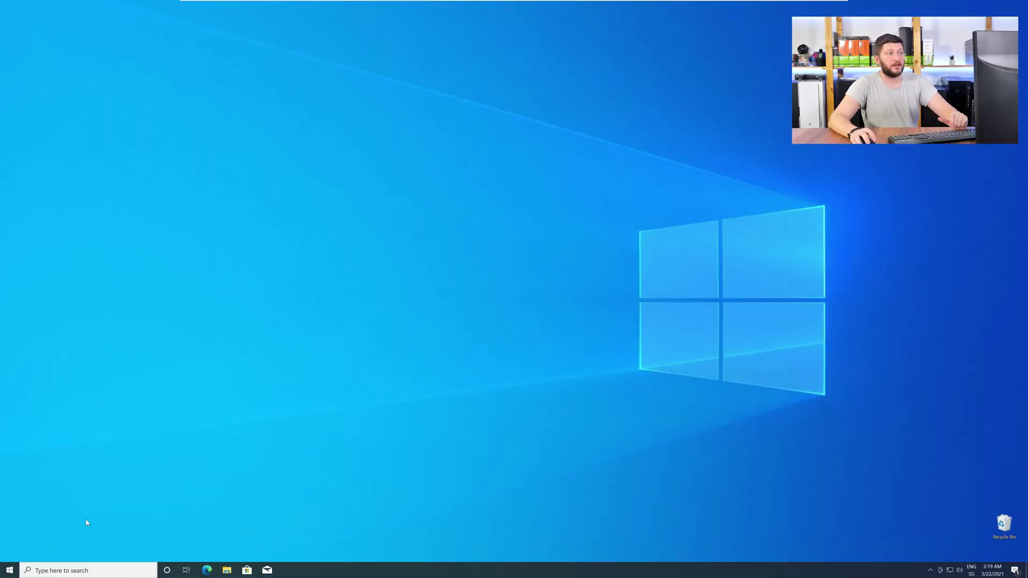
pyautogui.rightClick(5, 573)
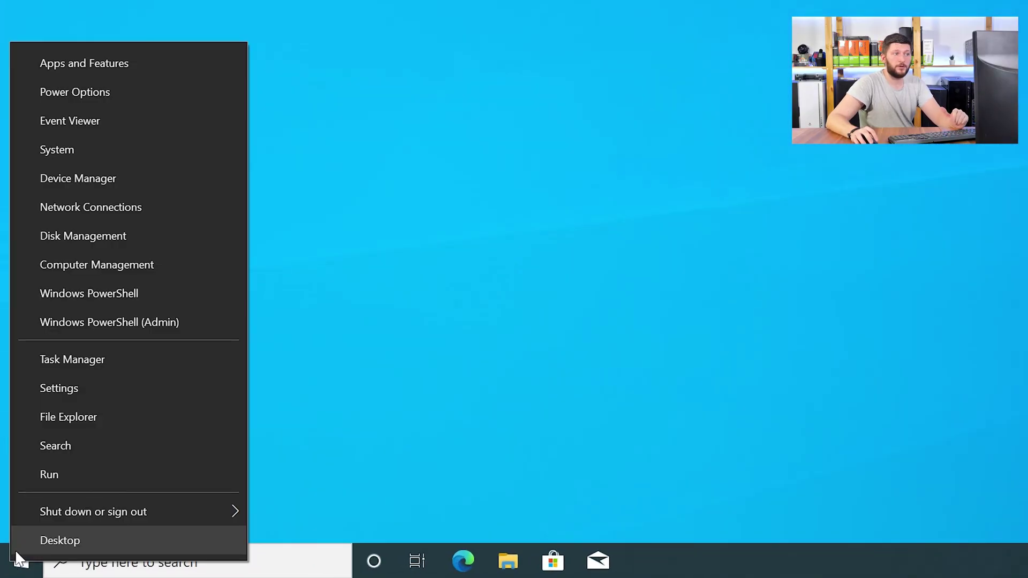
pyautogui.click(123, 151)
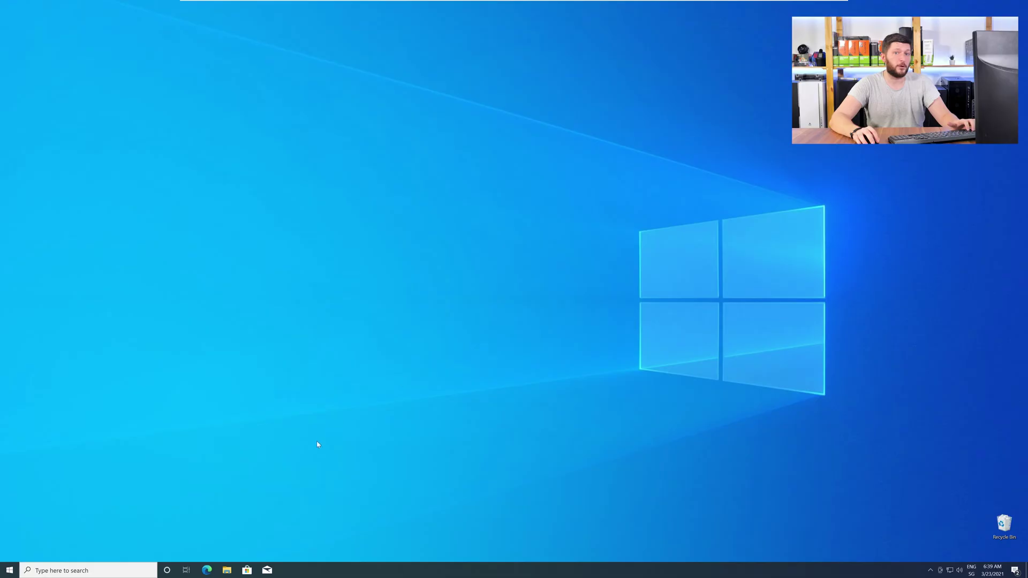
# - Load the msvcp_win.dll download page in a new Edge window and download the 32-bit file
pyautogui.click(208, 570)
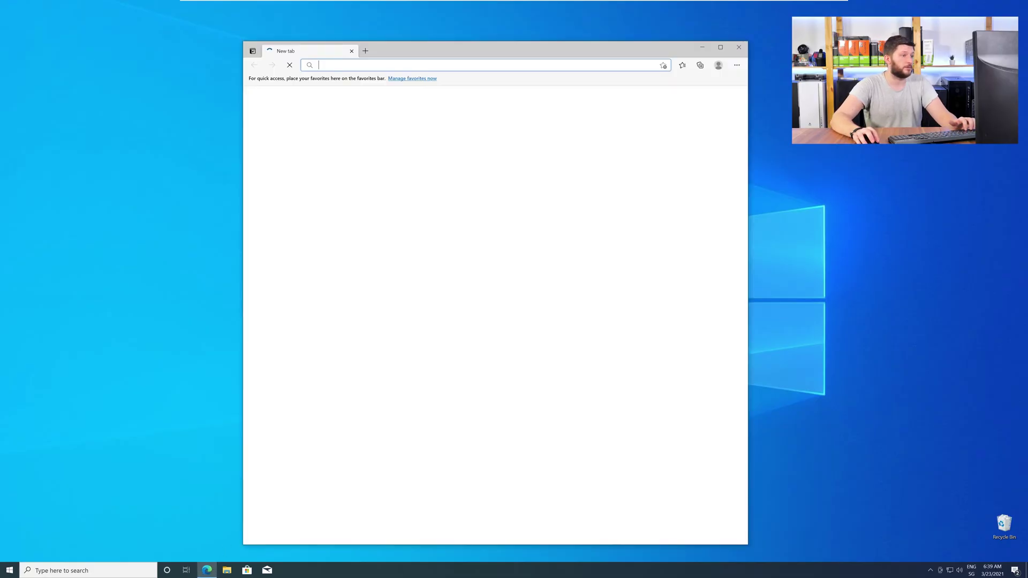
pyautogui.write('https://www.sts-tutorial.com/download/msvcp_win')
pyautogui.press('Return')
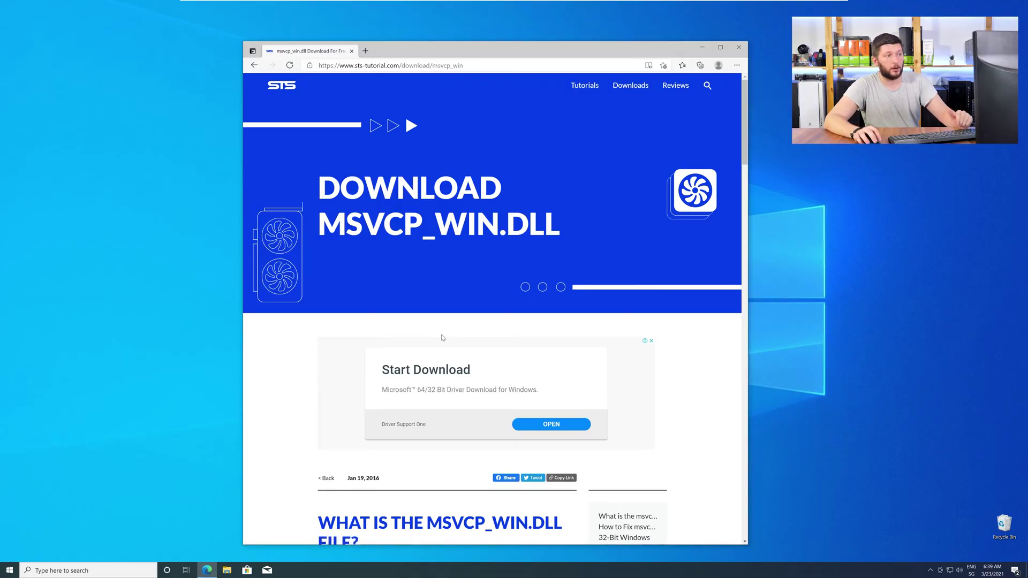
pyautogui.scroll(-20, 442, 337)
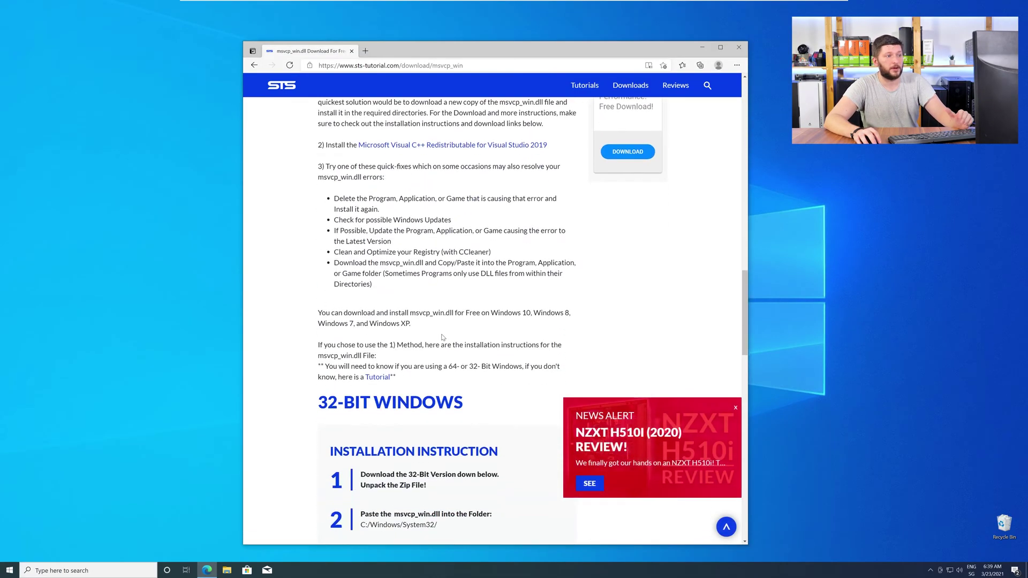
pyautogui.scroll(-15, 443, 338)
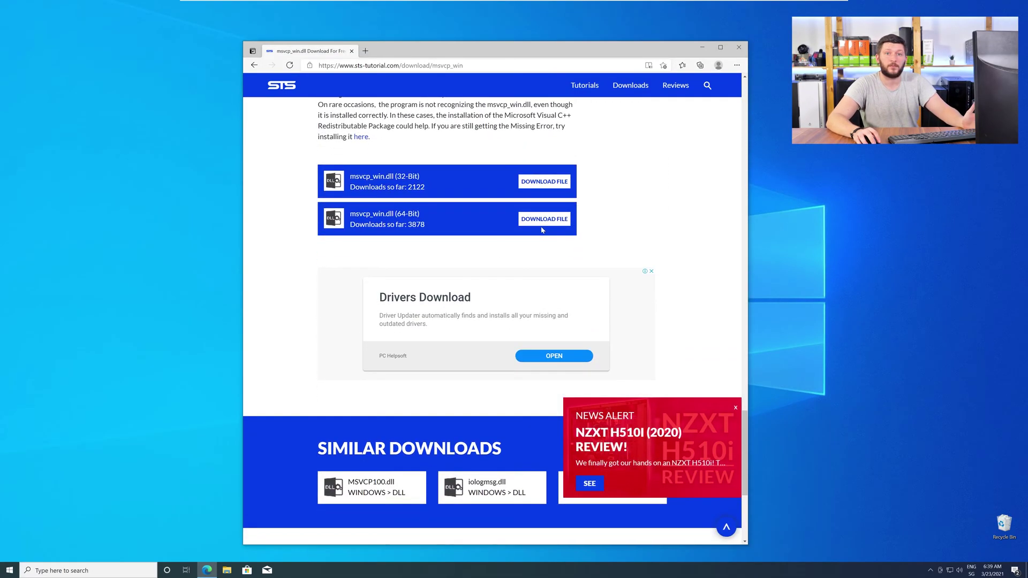
pyautogui.click(546, 183)
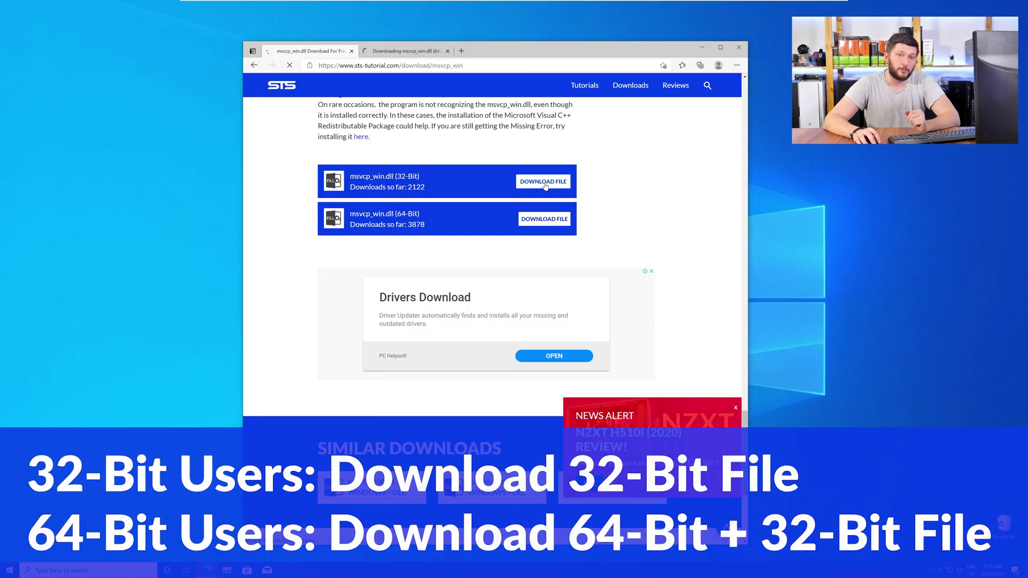
# - Download the 64-bit msvcp_win.dll and open both downloaded zip archives
pyautogui.scroll(-10, 449, 315)
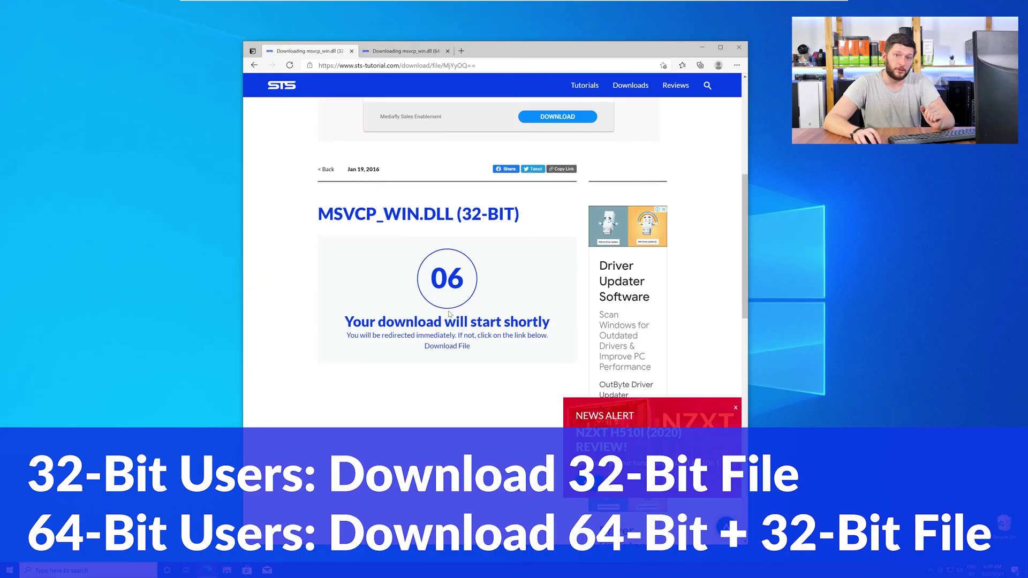
pyautogui.click(407, 52)
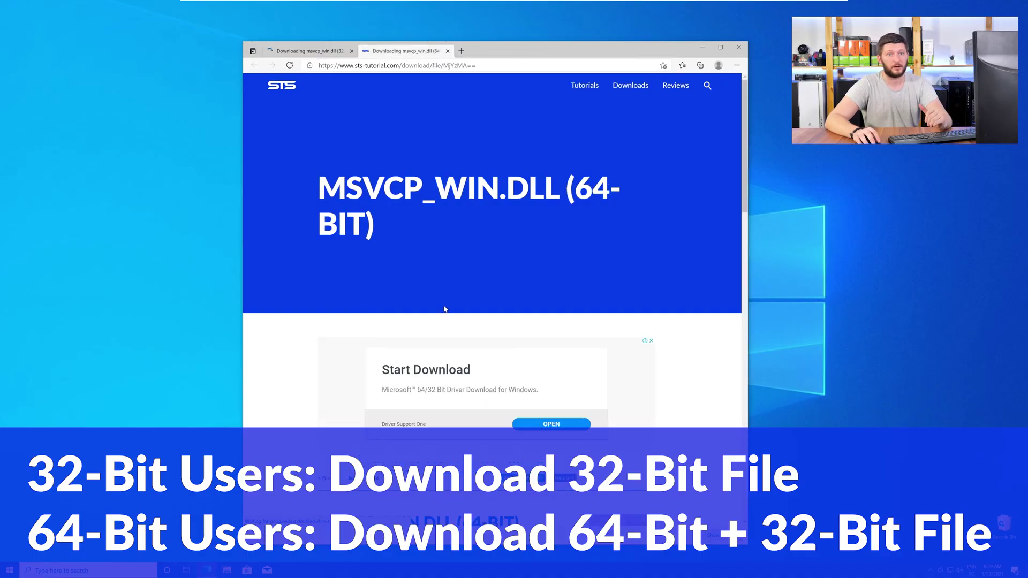
pyautogui.scroll(-3, 445, 348)
pyautogui.click(369, 539)
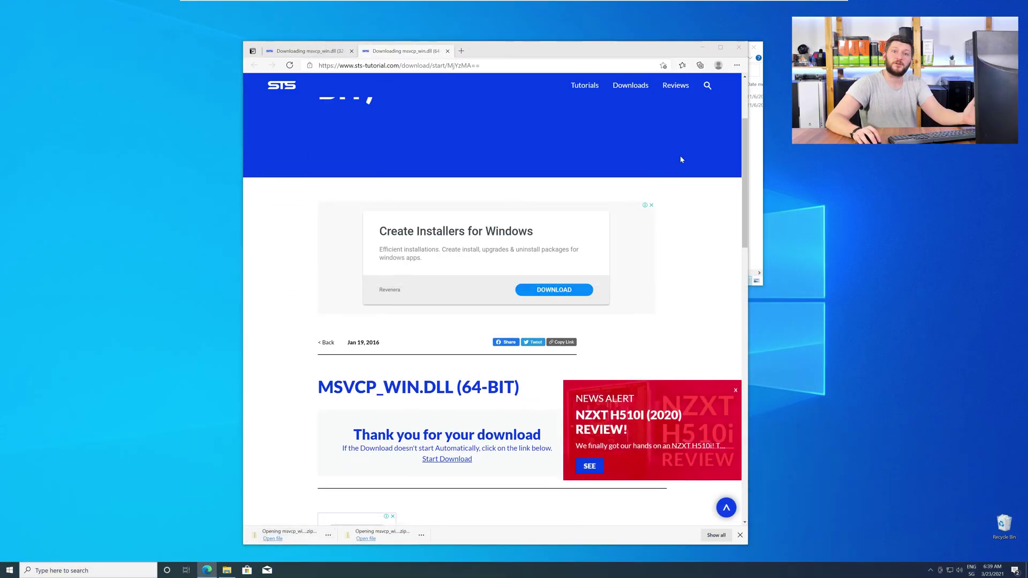
pyautogui.click(702, 47)
# - Place the two archive windows side by side and open the 32-bit and 64-bit msvcp_win.dll folders
pyautogui.moveTo(620, 53); pyautogui.dragTo(391, 323)
pyautogui.moveTo(524, 54); pyautogui.dragTo(750, 325)
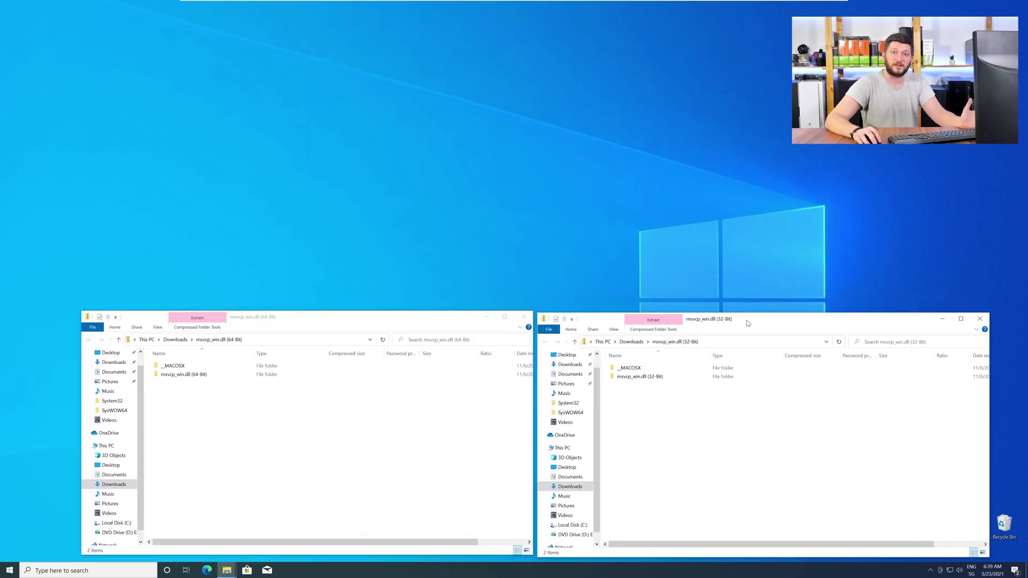
pyautogui.doubleClick(643, 376)
pyautogui.doubleClick(311, 377)
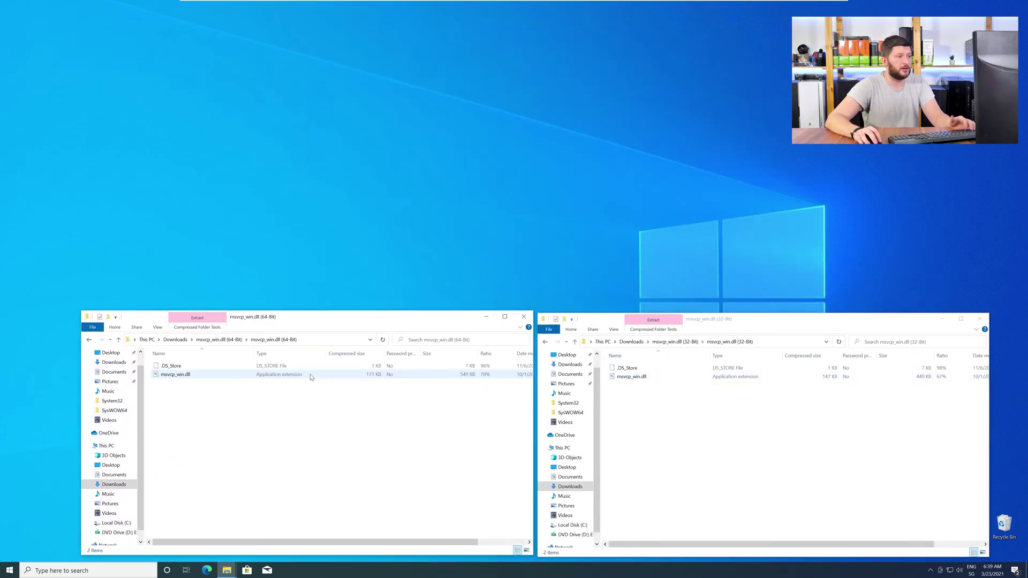
# - Browse a new File Explorer window to C:\Windows, showing the System32 and SysWOW64 folders
pyautogui.click(227, 572)
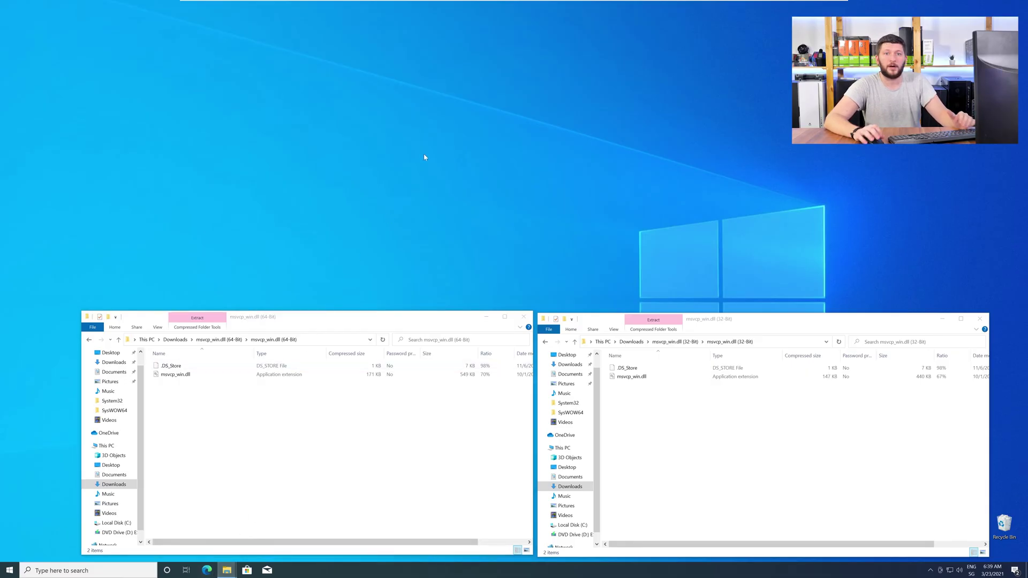
pyautogui.moveTo(662, 12); pyautogui.dragTo(456, 71)
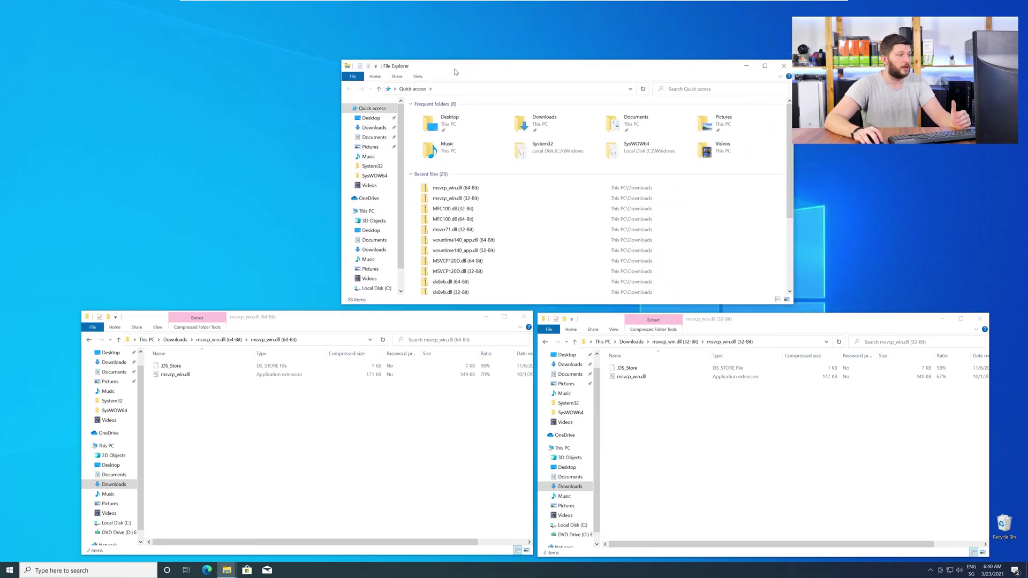
pyautogui.click(368, 213)
pyautogui.doubleClick(471, 202)
pyautogui.doubleClick(463, 152)
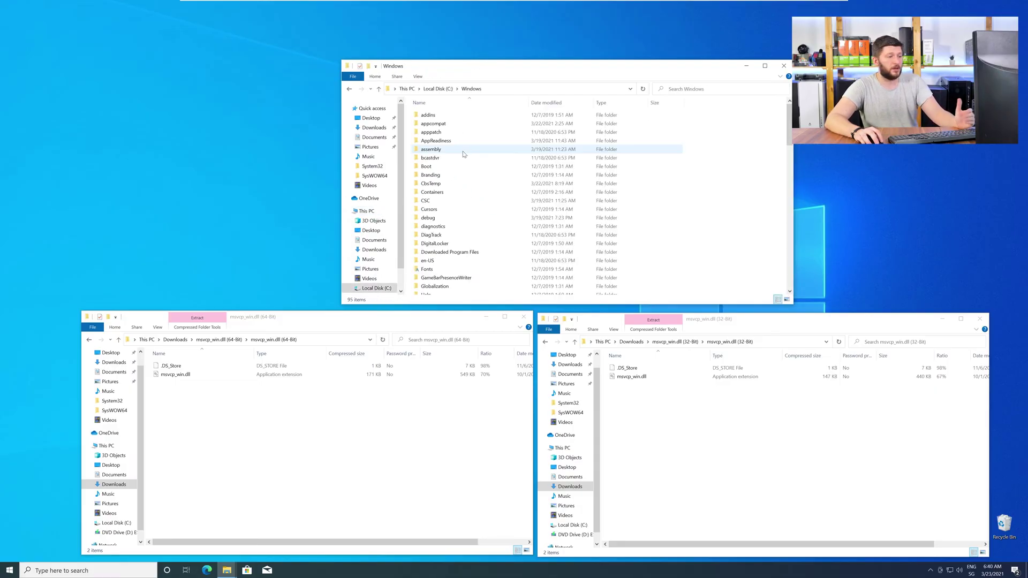
pyautogui.scroll(-15, 450, 177)
pyautogui.scroll(-4, 450, 177)
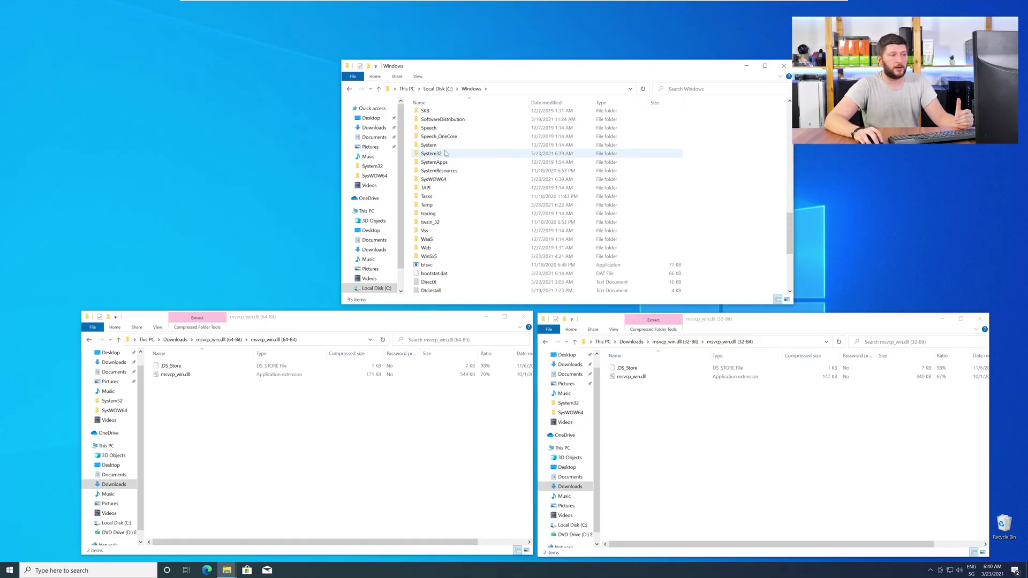
pyautogui.click(445, 179)
pyautogui.click(441, 155)
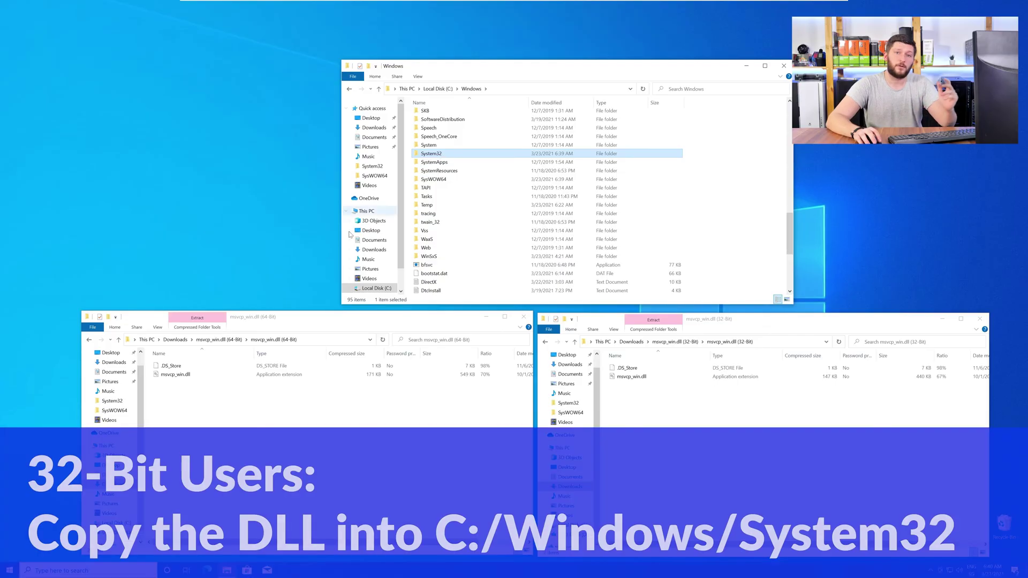
# - Copy the 64-bit msvcp_win.dll into System32 and the 32-bit one into SysWOW64, replacing existing files
pyautogui.moveTo(176, 375); pyautogui.dragTo(439, 155)
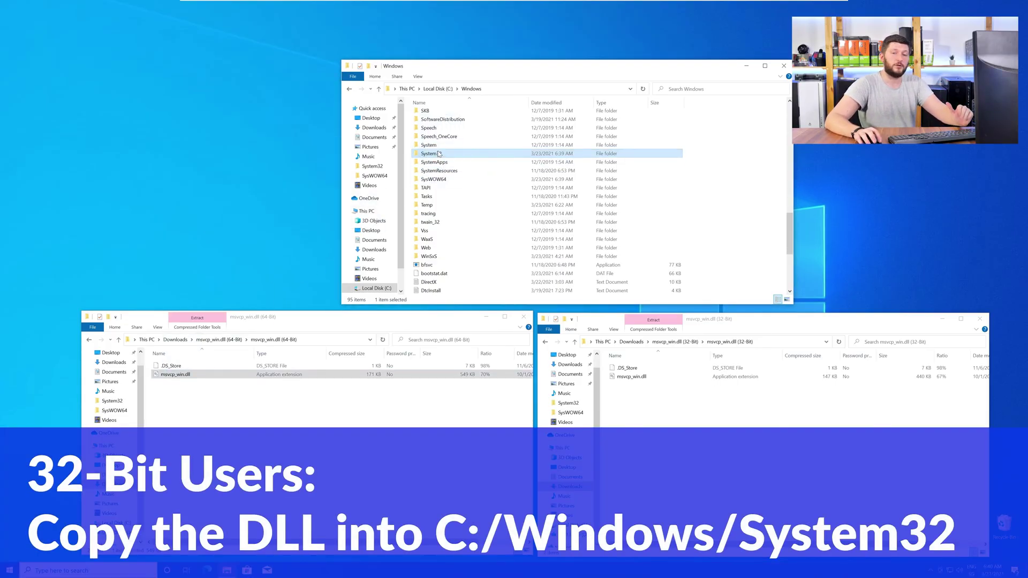
pyautogui.click(475, 267)
pyautogui.moveTo(632, 376); pyautogui.dragTo(436, 179)
pyautogui.click(492, 271)
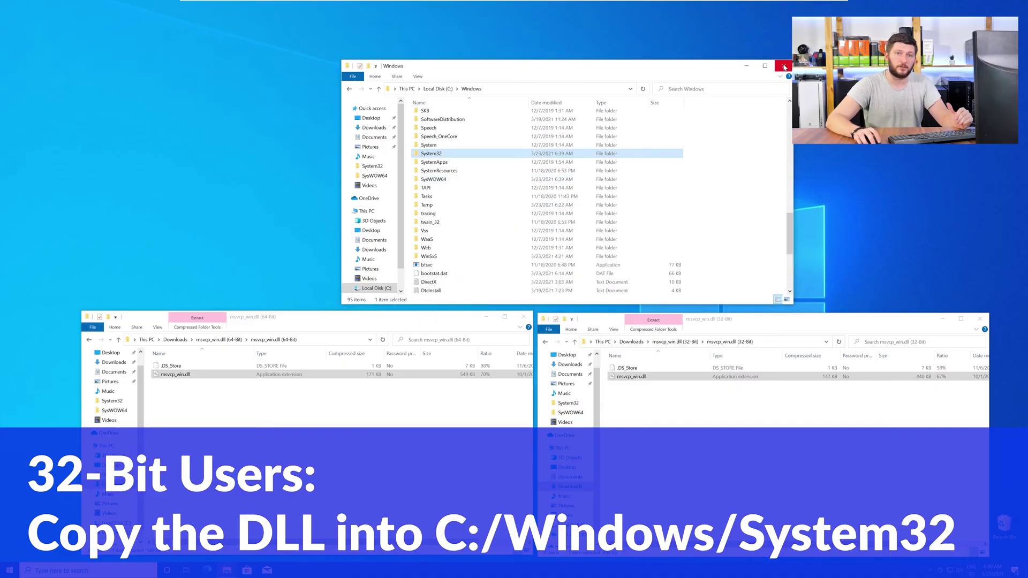
# - Close the Windows folder window and both archive windows
pyautogui.click(784, 66)
pyautogui.click(980, 318)
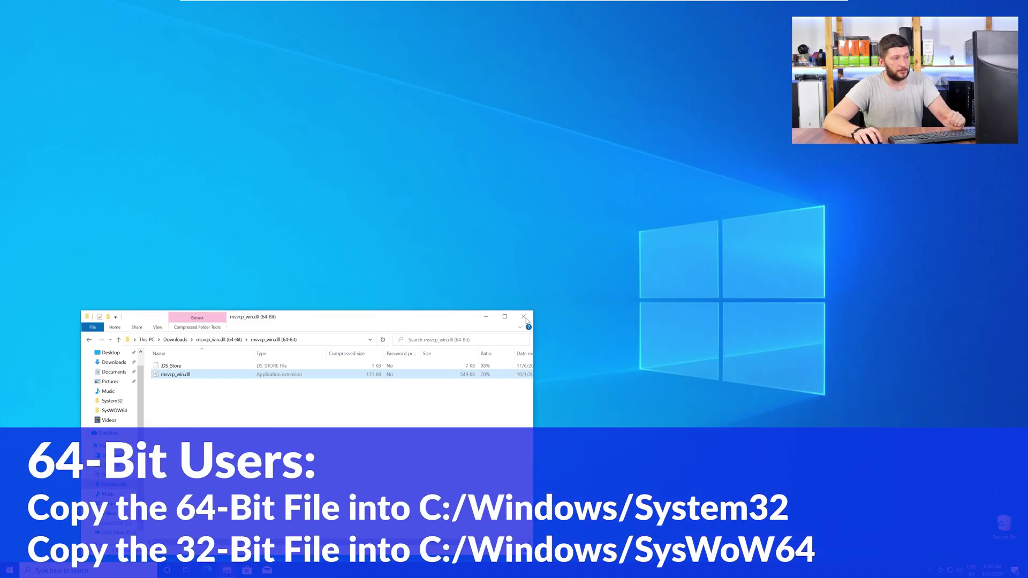
pyautogui.click(524, 317)
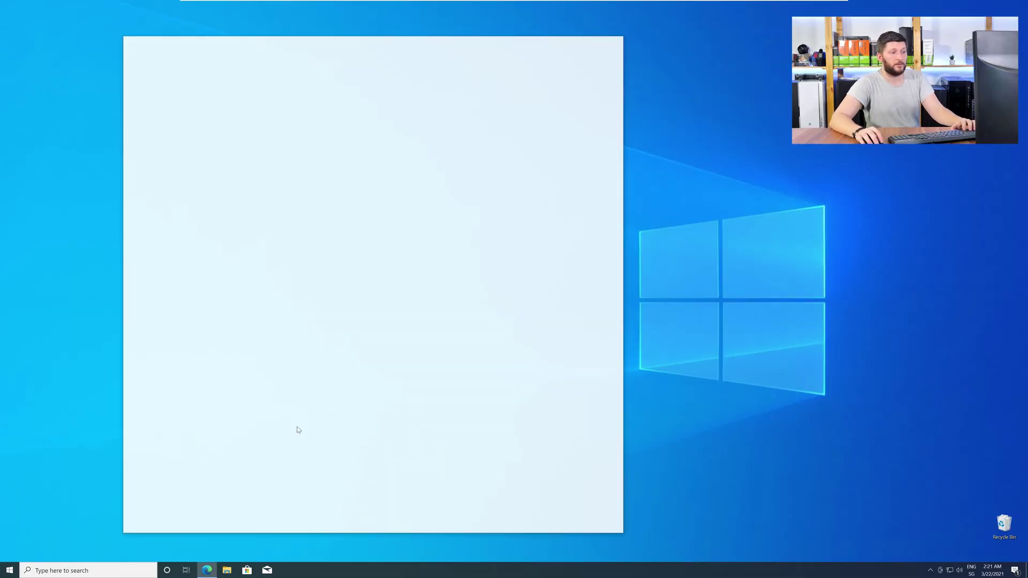
# - Load the Visual C++ redistributable download page, then close Edge to reveal the x64 installer
pyautogui.write('https://www.sts-tutorial.com/download/credistributable2019')
pyautogui.press('Return')
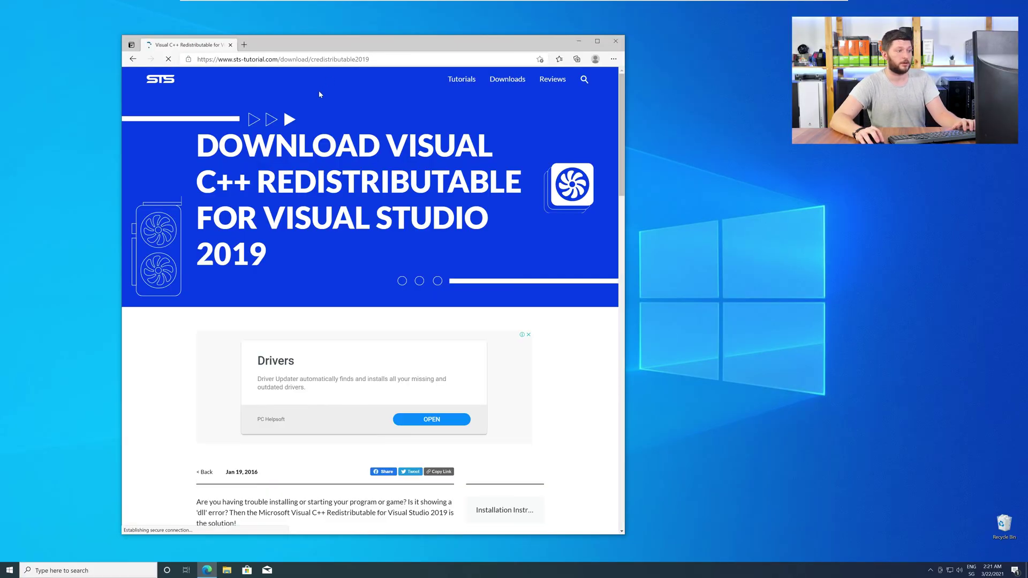
pyautogui.scroll(-10, 166, 277)
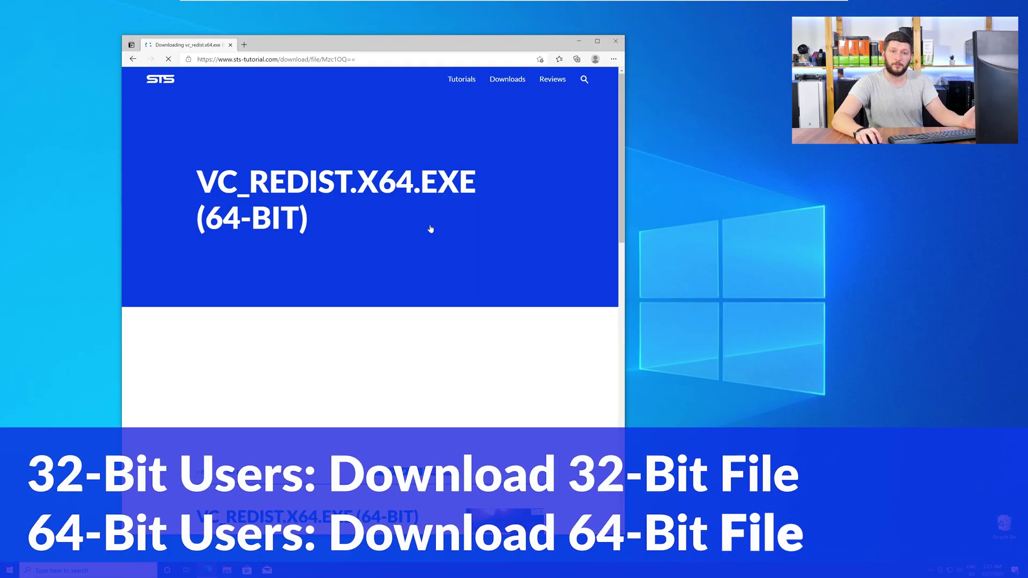
pyautogui.scroll(1, 418, 241)
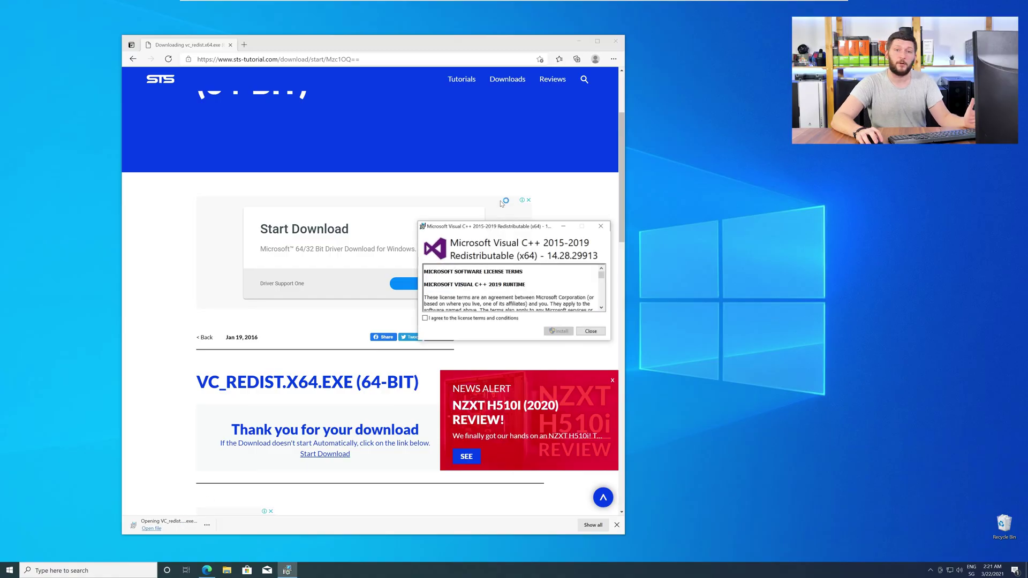
pyautogui.click(616, 43)
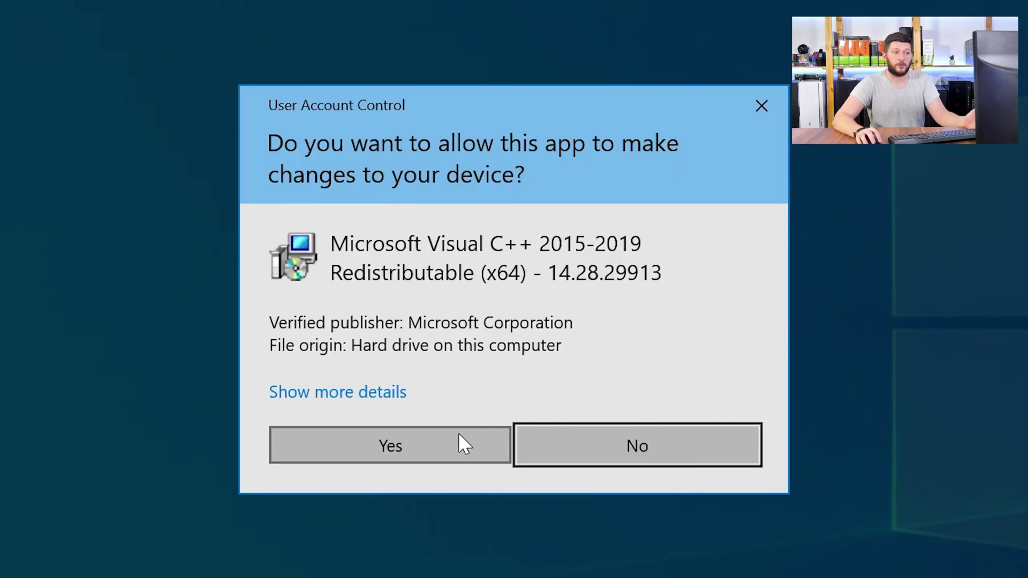
# - Install the Visual C++ 2015-2019 (x64) 14.28.29913 package and close the finished setup window
pyautogui.click(459, 438)
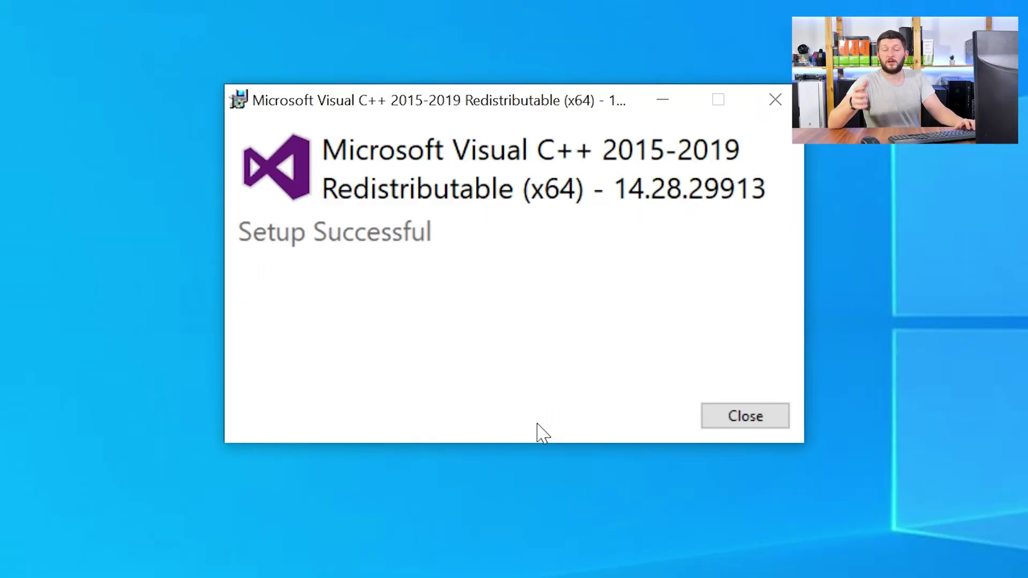
pyautogui.click(746, 423)
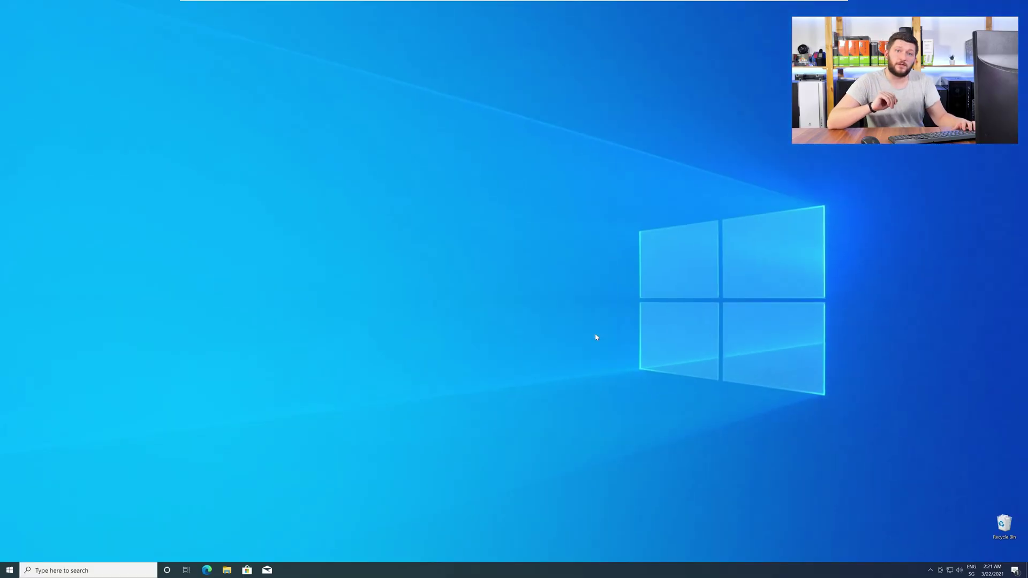